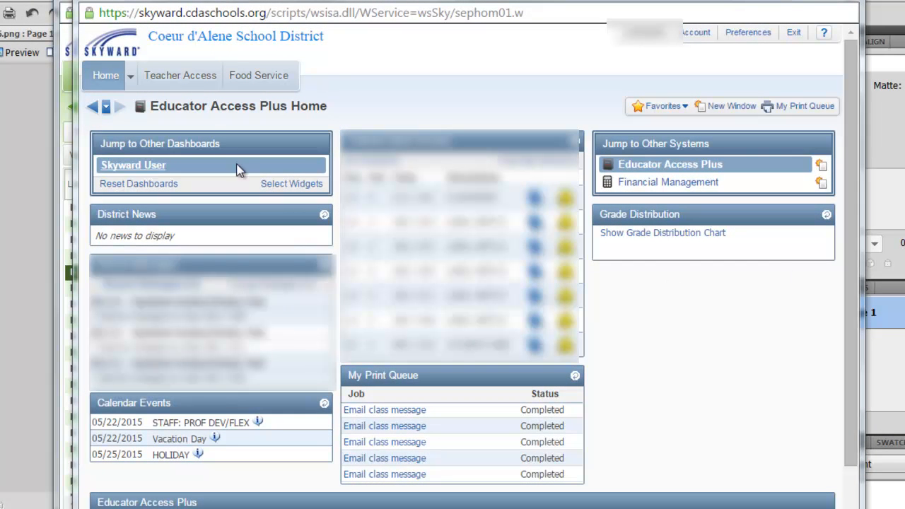
# Navigate from Teacher Access and My Classes to the Class Roster report for 8th grade Language Arts
pyautogui.click(178, 79)
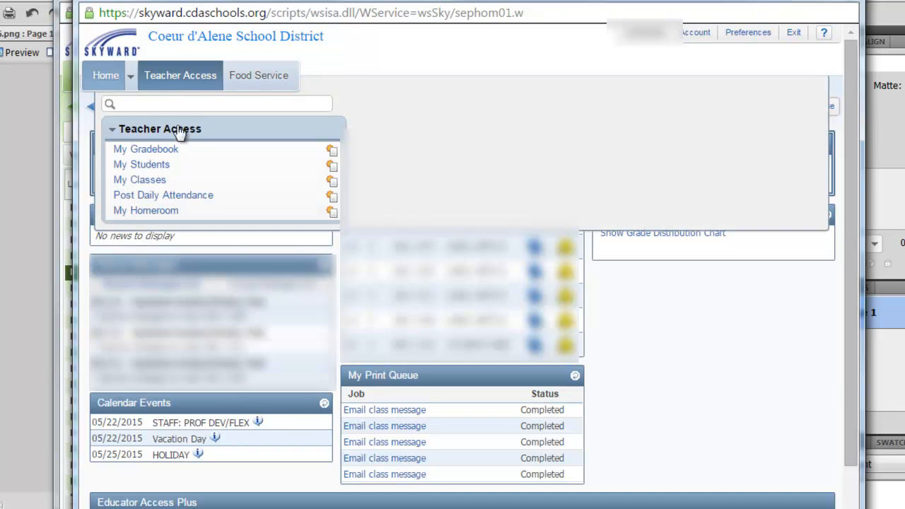
pyautogui.click(143, 185)
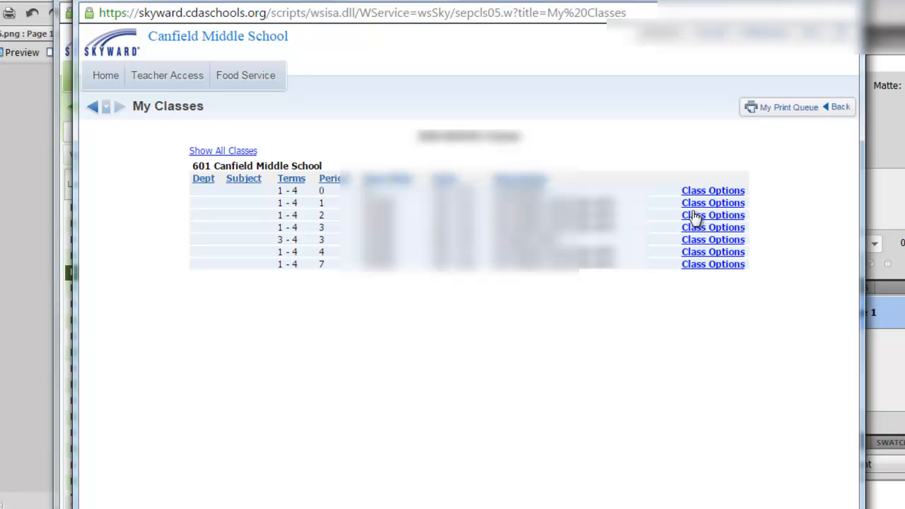
pyautogui.click(721, 204)
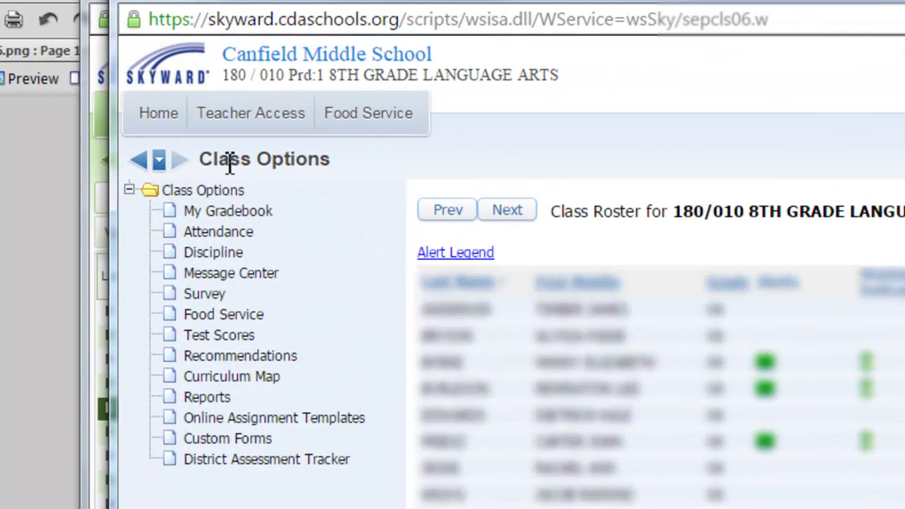
pyautogui.click(207, 397)
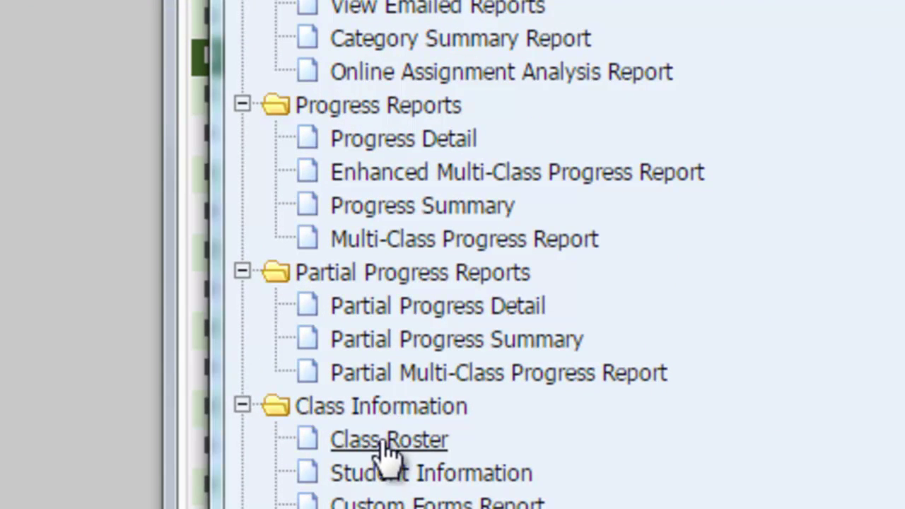
pyautogui.click(375, 442)
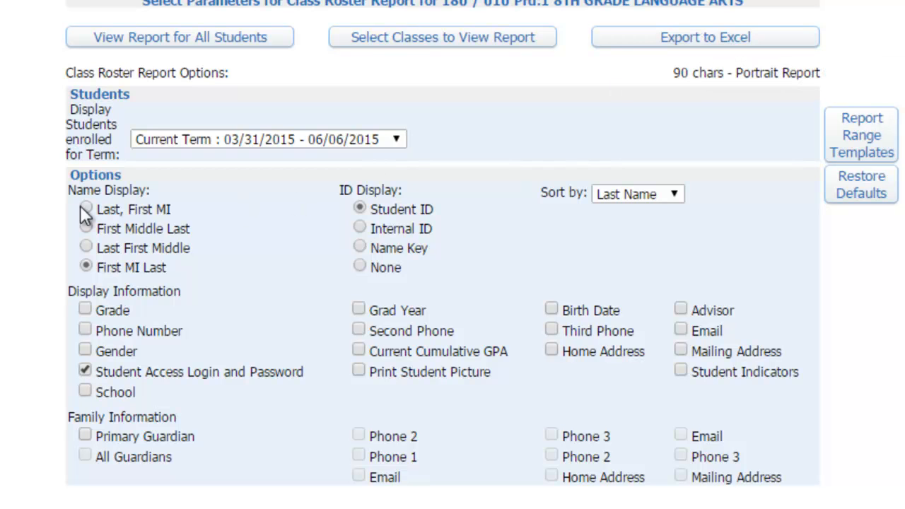
# Export the roster with student logins and passwords to Excel and display the finished report
pyautogui.click(700, 41)
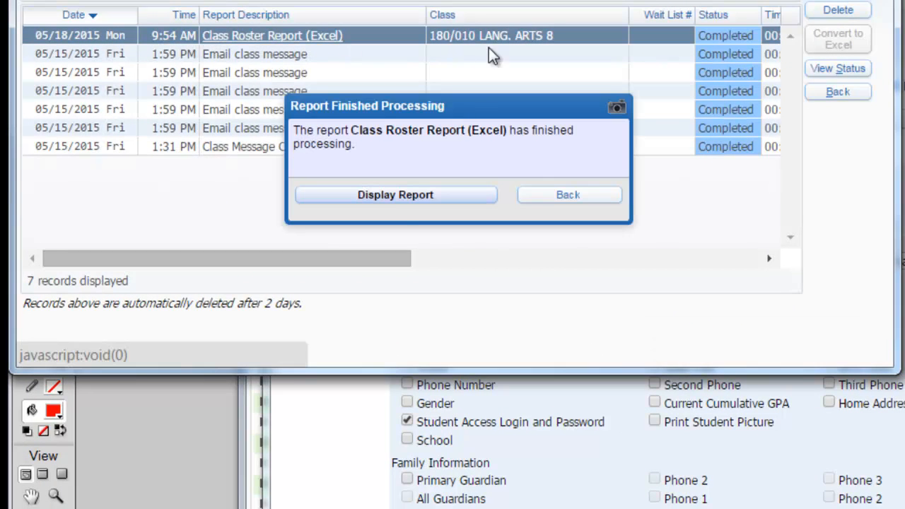
pyautogui.click(399, 195)
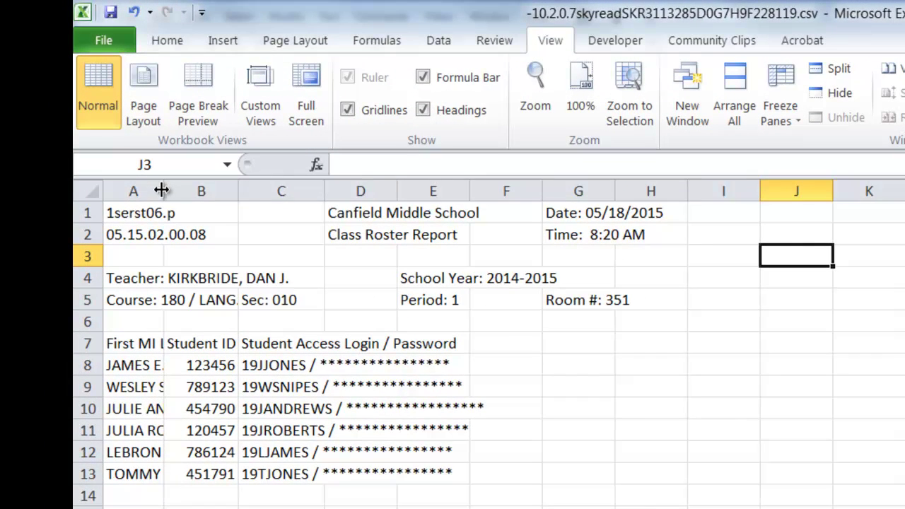
# Widen columns A, B and C so student names, IDs and login text show in full
pyautogui.moveTo(102, 118); pyautogui.dragTo(100, 119)
pyautogui.moveTo(162, 191); pyautogui.dragTo(236, 189)
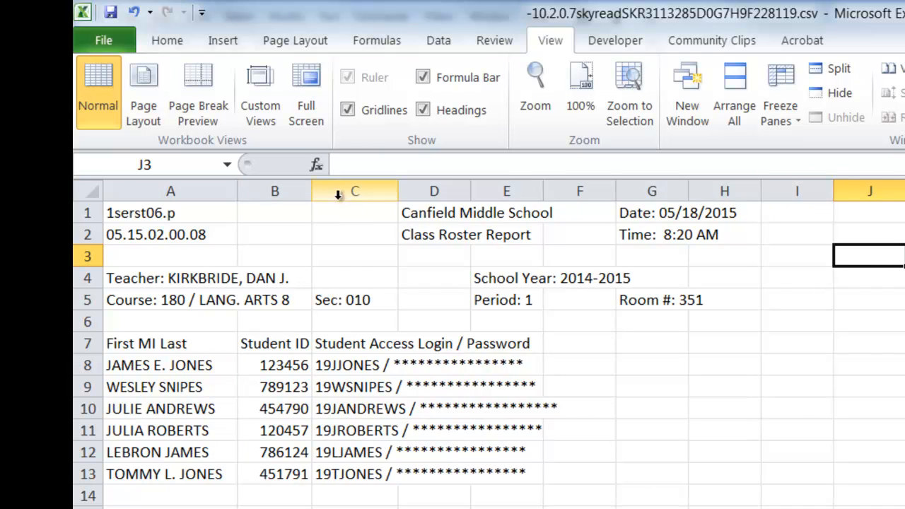
pyautogui.moveTo(313, 189); pyautogui.dragTo(326, 189)
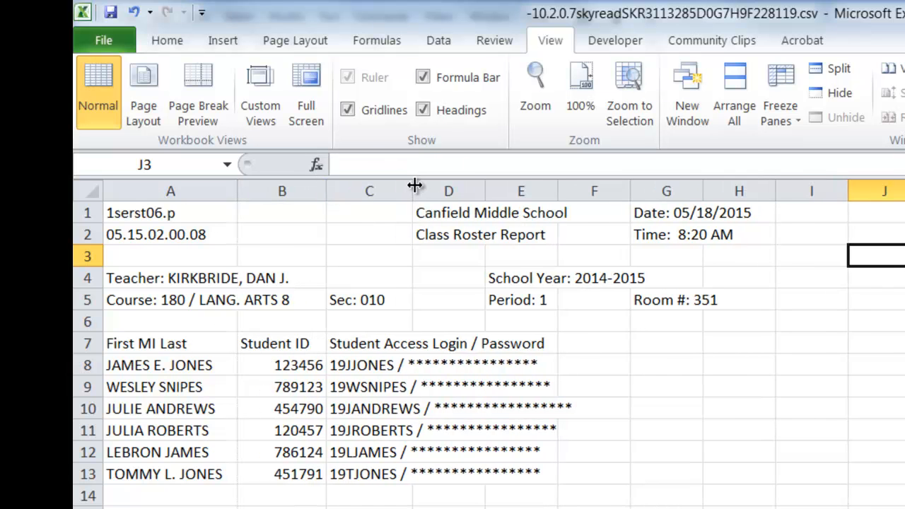
pyautogui.moveTo(414, 188); pyautogui.dragTo(548, 191)
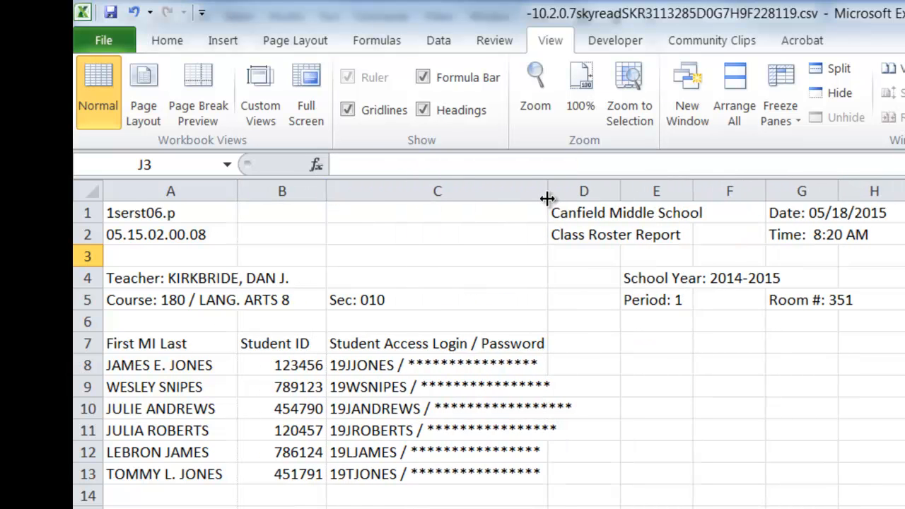
pyautogui.moveTo(548, 191); pyautogui.dragTo(574, 191)
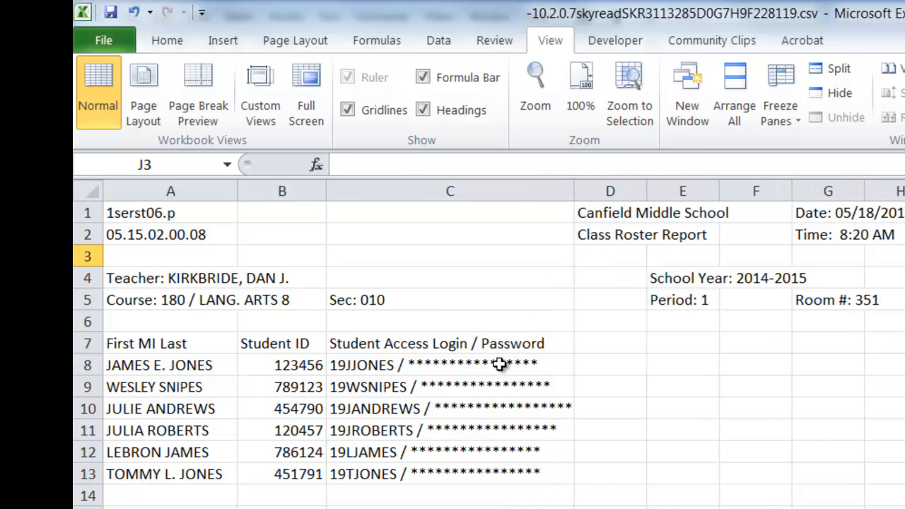
pyautogui.click(385, 344)
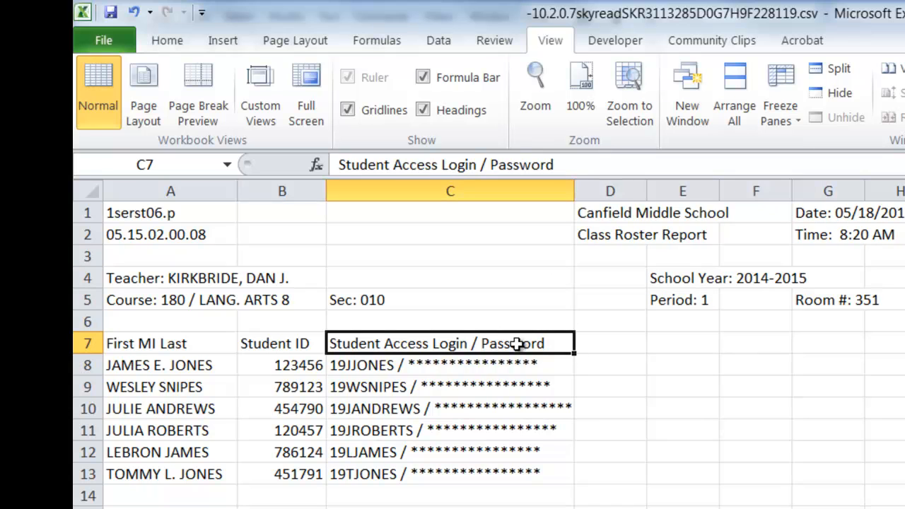
pyautogui.click(444, 369)
pyautogui.doubleClick(417, 365)
pyautogui.moveTo(400, 365); pyautogui.dragTo(546, 368)
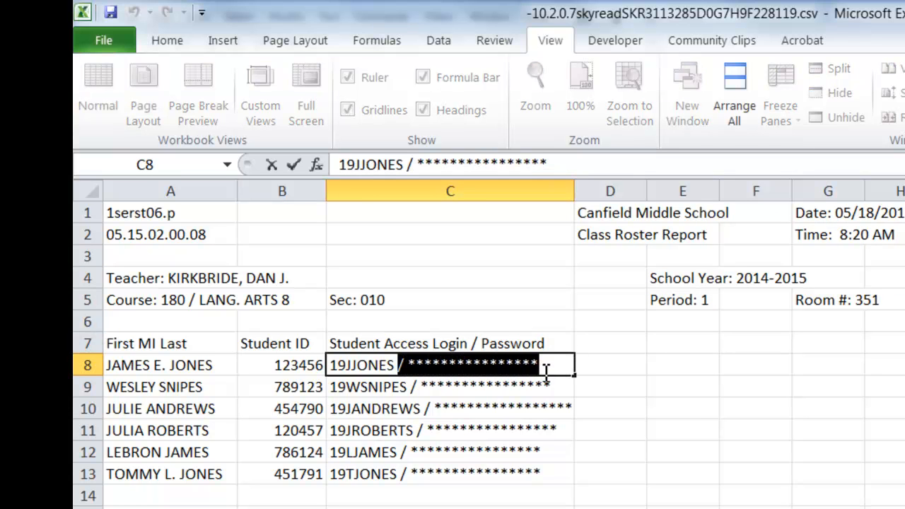
pyautogui.press('Delete')
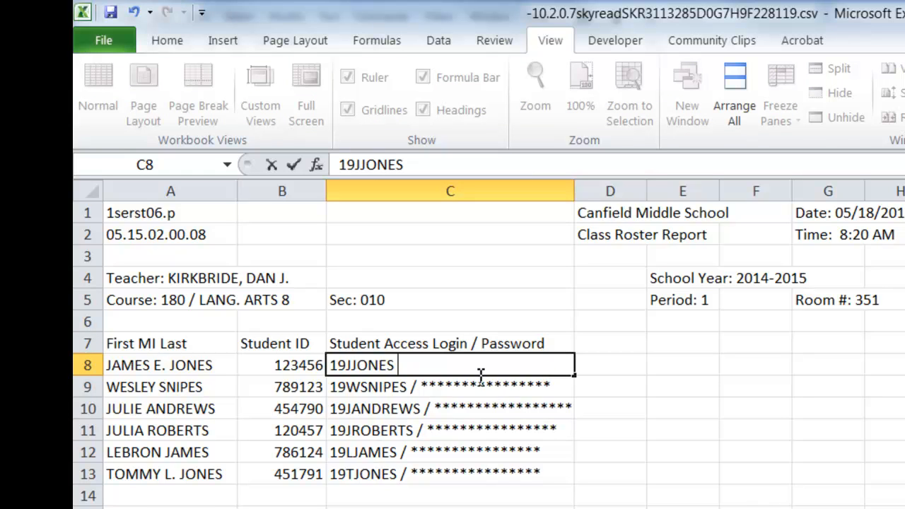
pyautogui.click(430, 387)
pyautogui.doubleClick(431, 387)
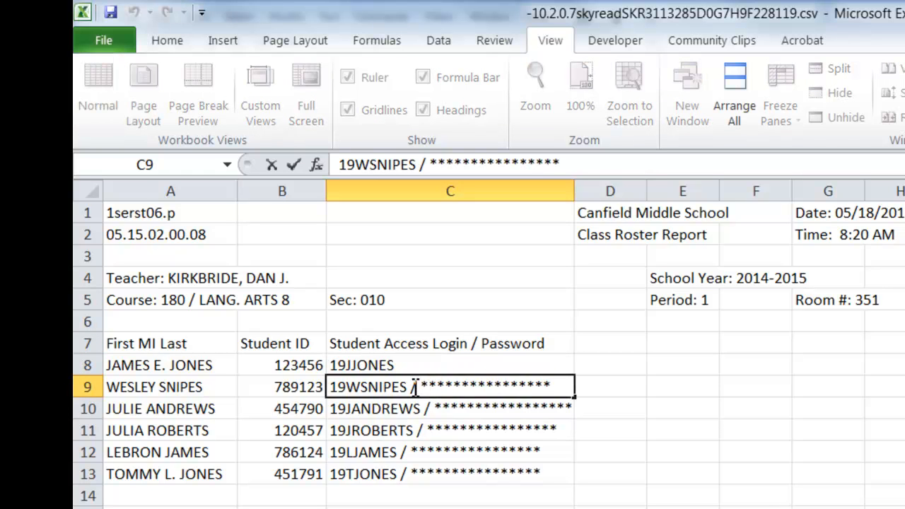
pyautogui.moveTo(414, 387); pyautogui.dragTo(570, 404)
pyautogui.press('Delete')
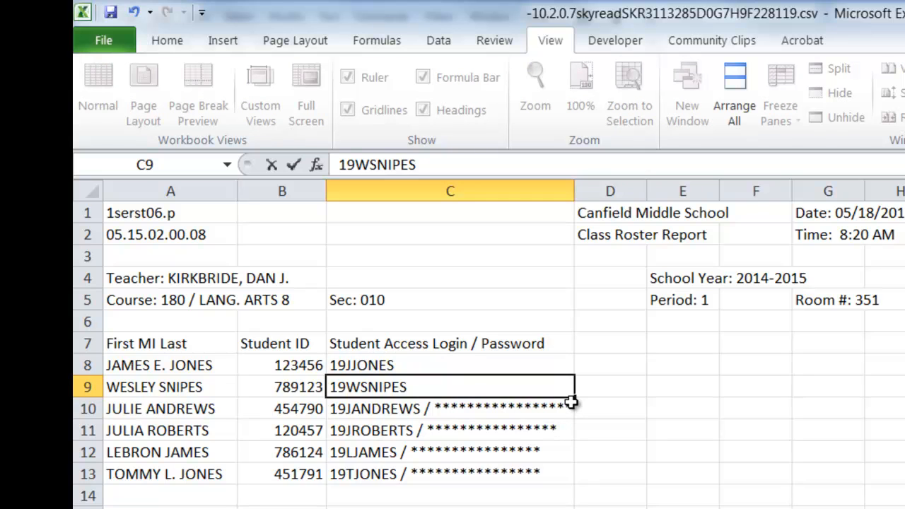
# Prefix the student IDs in B8 and B9 with Pw, giving Pw123456 and the next
pyautogui.click(294, 368)
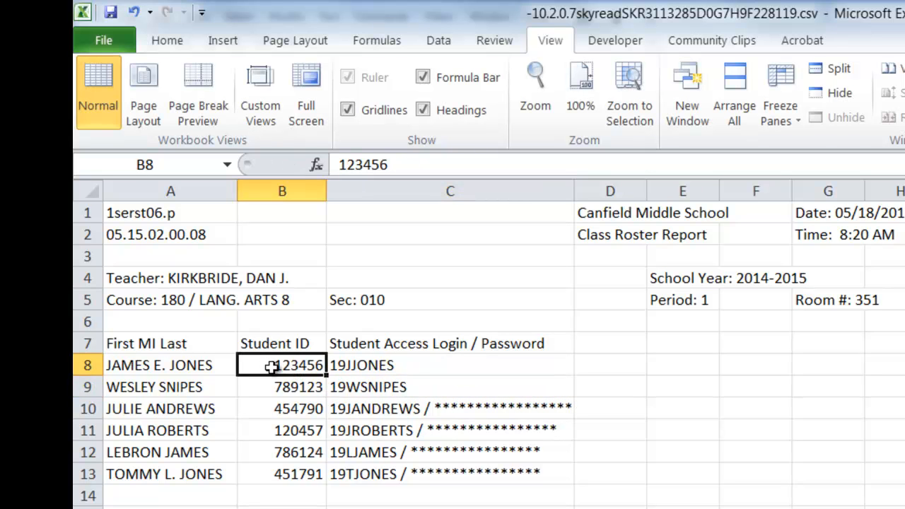
pyautogui.doubleClick(271, 365)
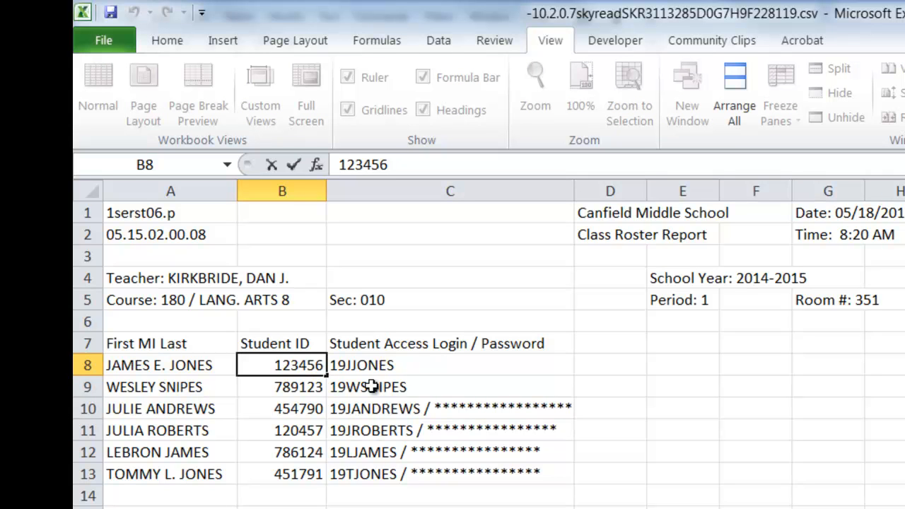
pyautogui.write('Pw')
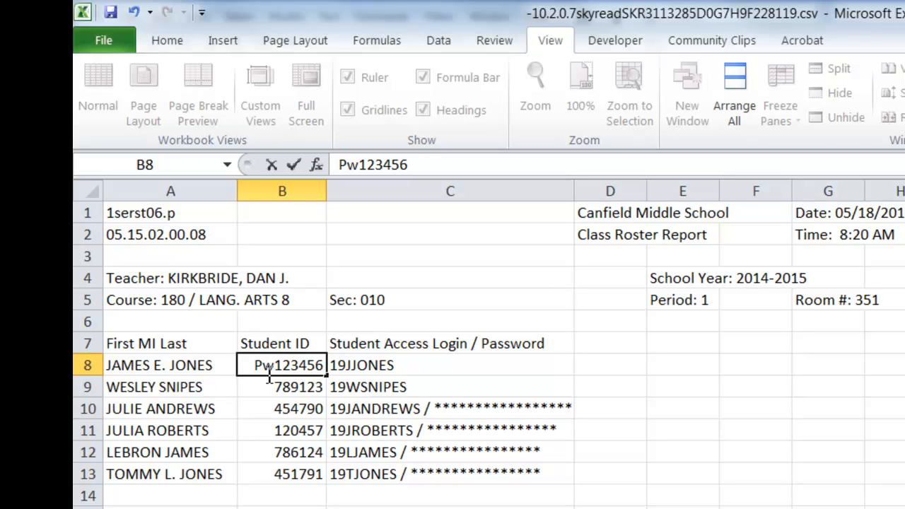
pyautogui.moveTo(274, 366); pyautogui.dragTo(254, 365)
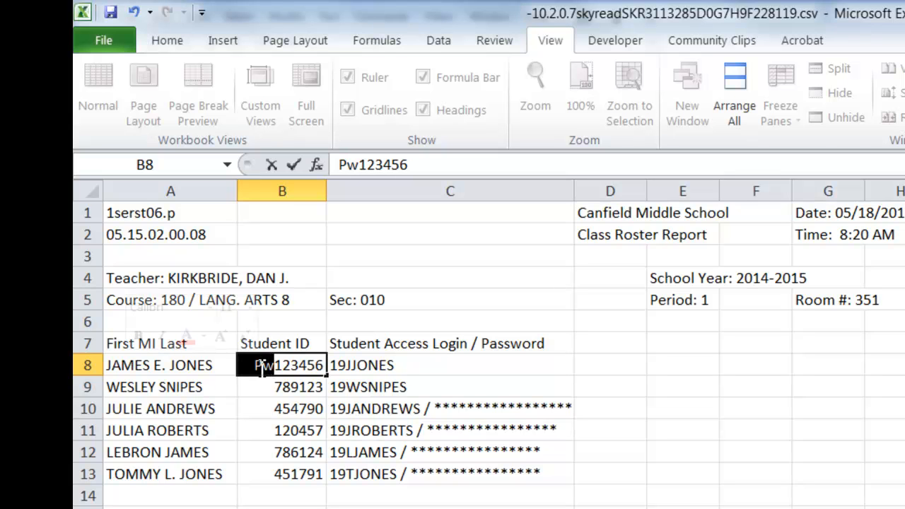
pyautogui.doubleClick(273, 387)
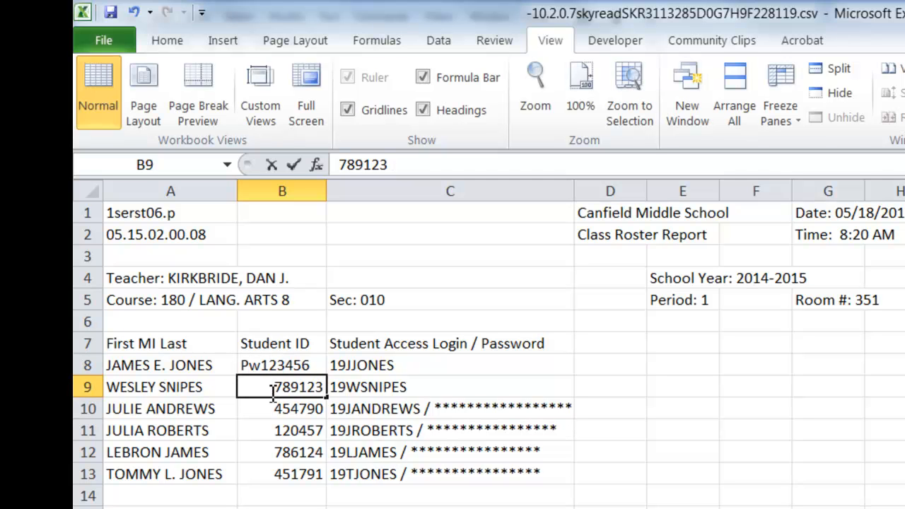
pyautogui.write('Pw')
pyautogui.press('Return')
pyautogui.hotkey('ctrl', 'Down')
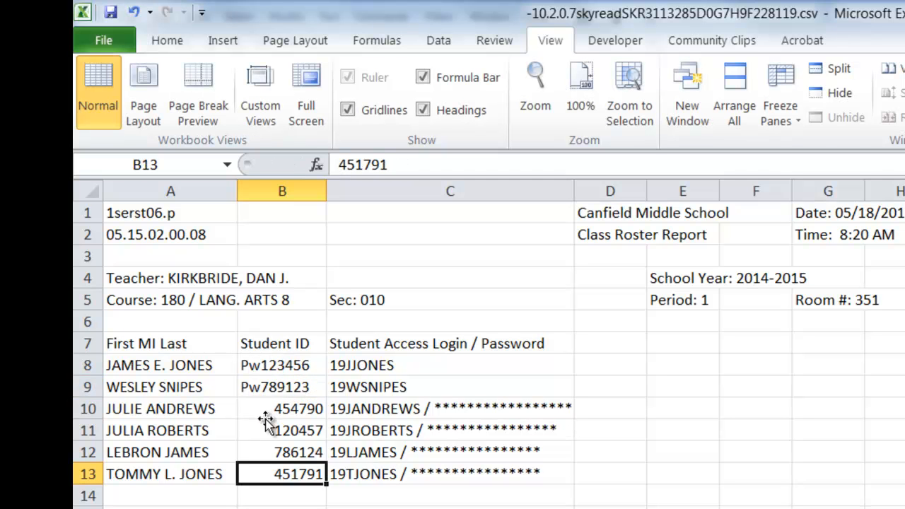
pyautogui.doubleClick(265, 410)
pyautogui.write('Pw')
pyautogui.press('Return')
pyautogui.doubleClick(274, 432)
pyautogui.write('v')
pyautogui.press('BackSpace')
pyautogui.write('Pw')
pyautogui.doubleClick(265, 452)
pyautogui.press('Home')
pyautogui.write('Pw')
pyautogui.click(277, 475)
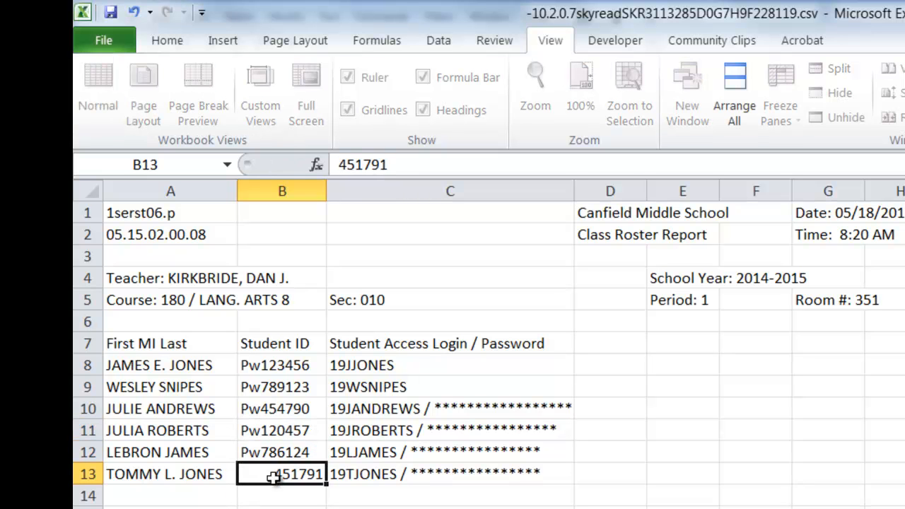
pyautogui.doubleClick(277, 476)
pyautogui.write('Pw')
pyautogui.press('Return')
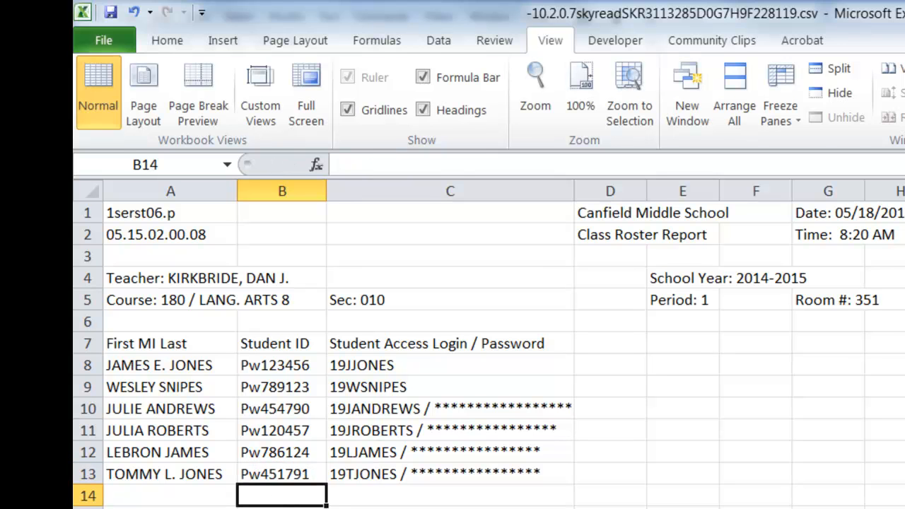